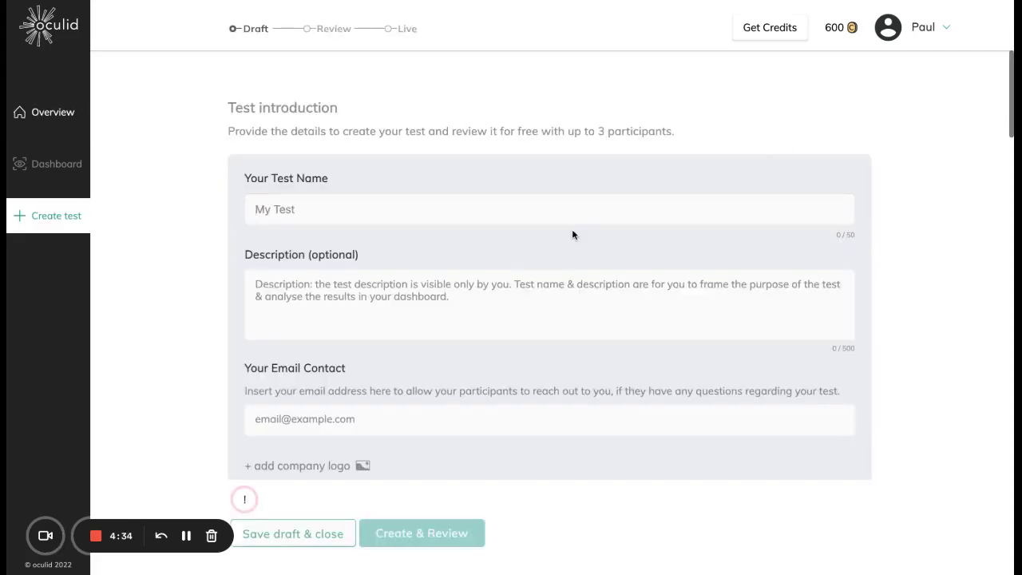
# Step: Review every setup section down to the enabled in-app consent form, then create the test for review
pyautogui.scroll(-5, 573, 232)
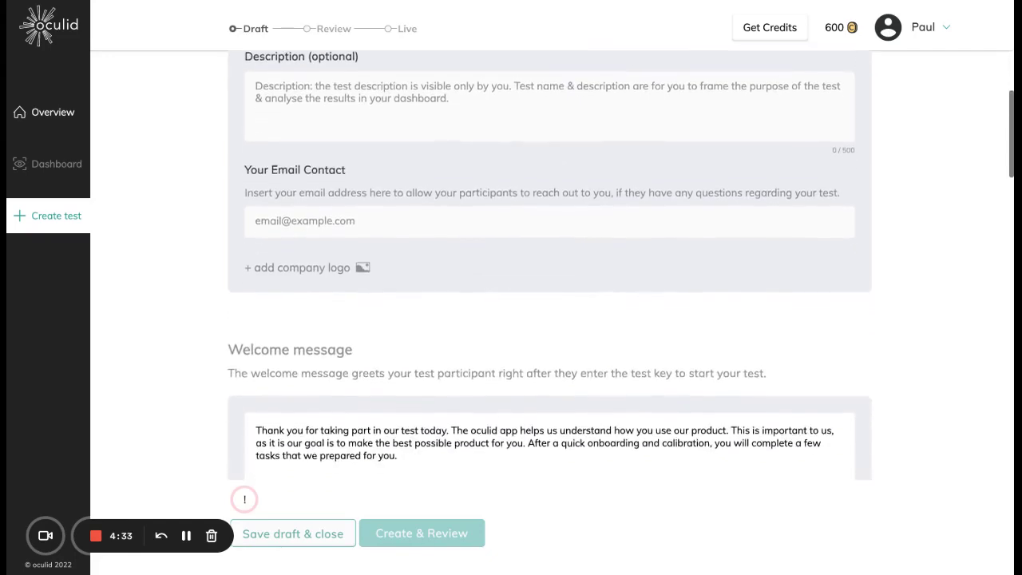
pyautogui.scroll(-8, 551, 232)
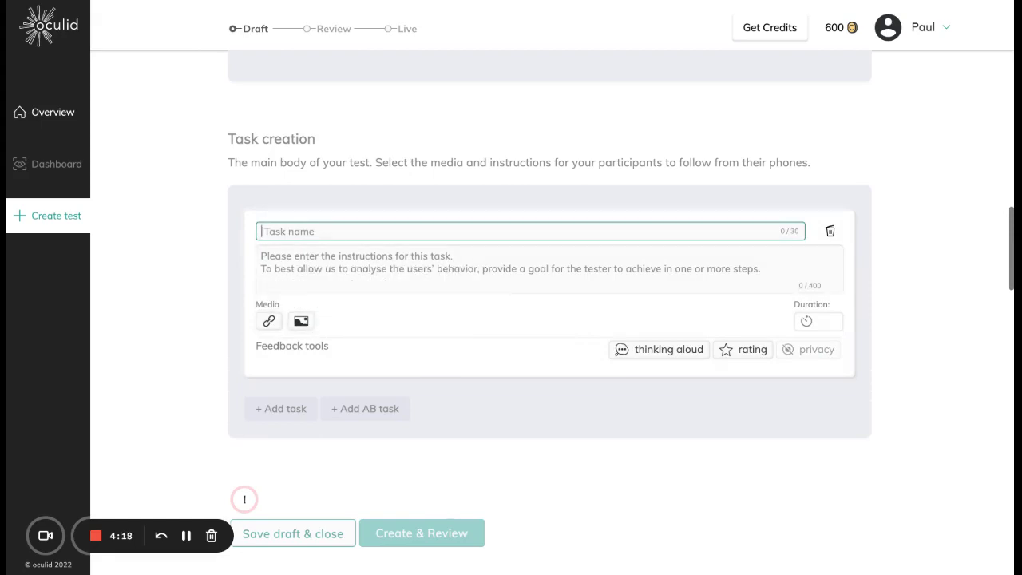
pyautogui.scroll(-4, 456, 274)
pyautogui.scroll(-5, 549, 274)
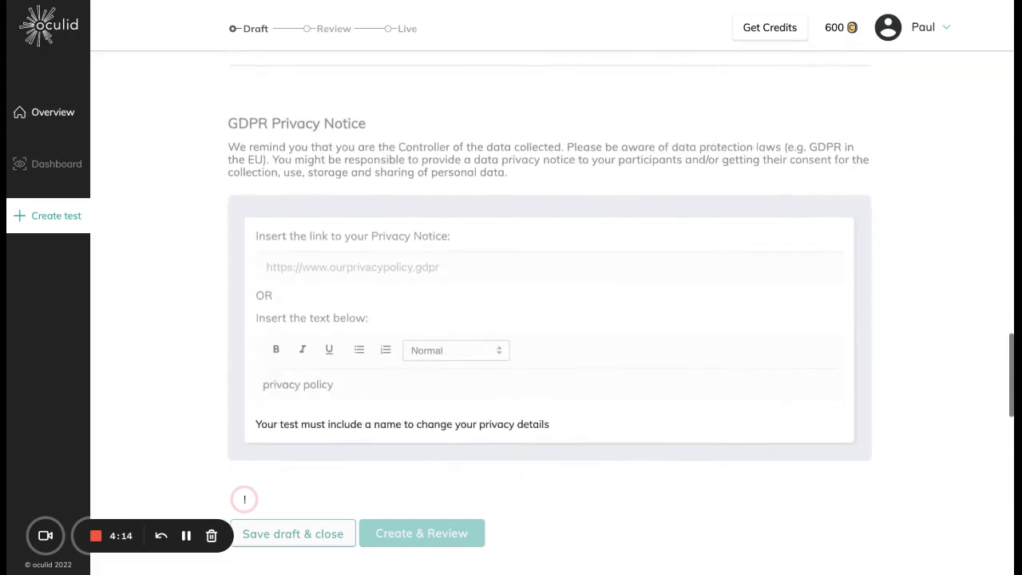
pyautogui.scroll(-2, 549, 274)
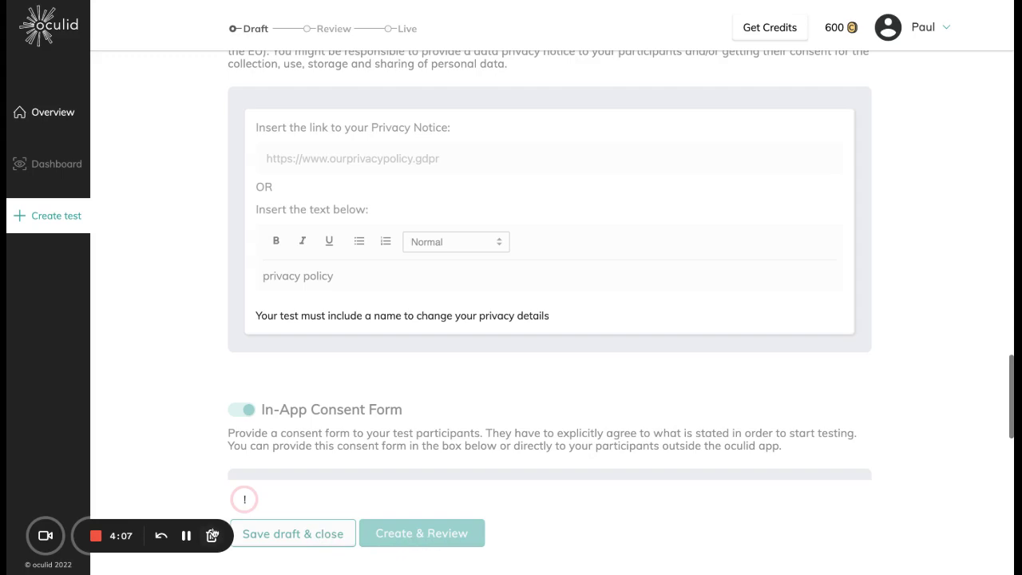
pyautogui.scroll(-3, 417, 545)
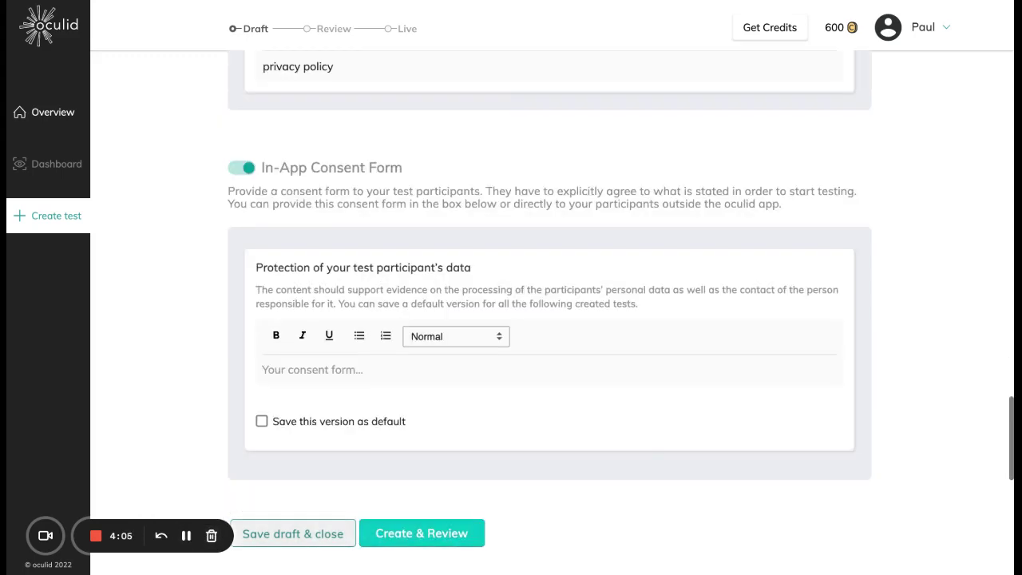
pyautogui.click(431, 537)
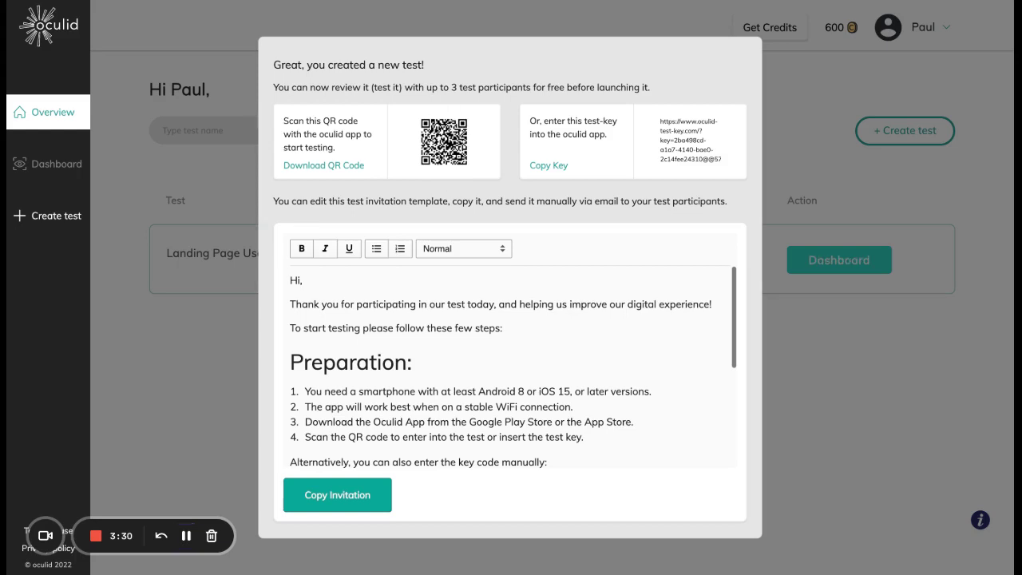
# Step: Dismiss the invitation dialog and back out of editing Landing Page Usability Test, leaving it unchanged
pyautogui.click(184, 358)
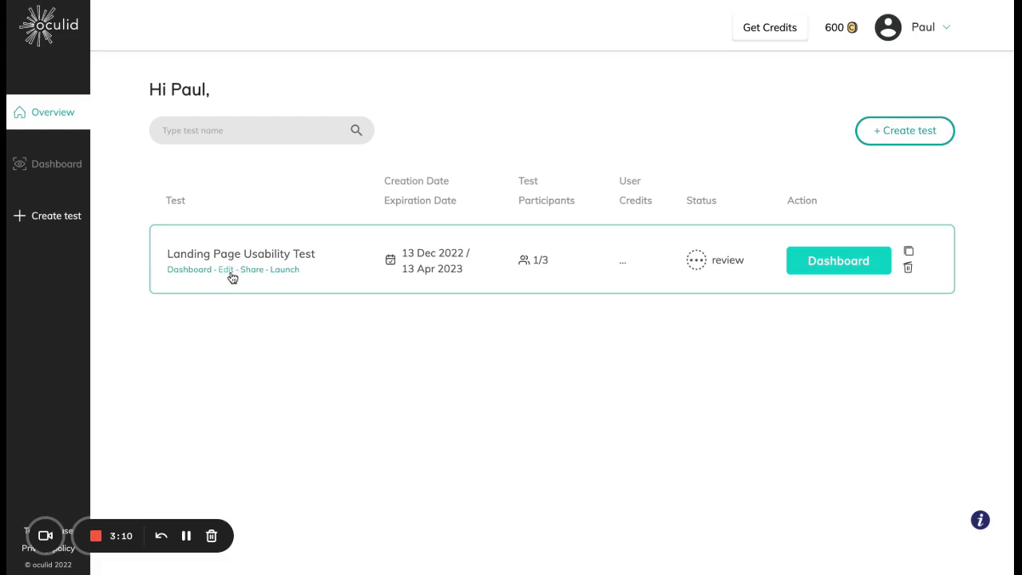
pyautogui.click(230, 275)
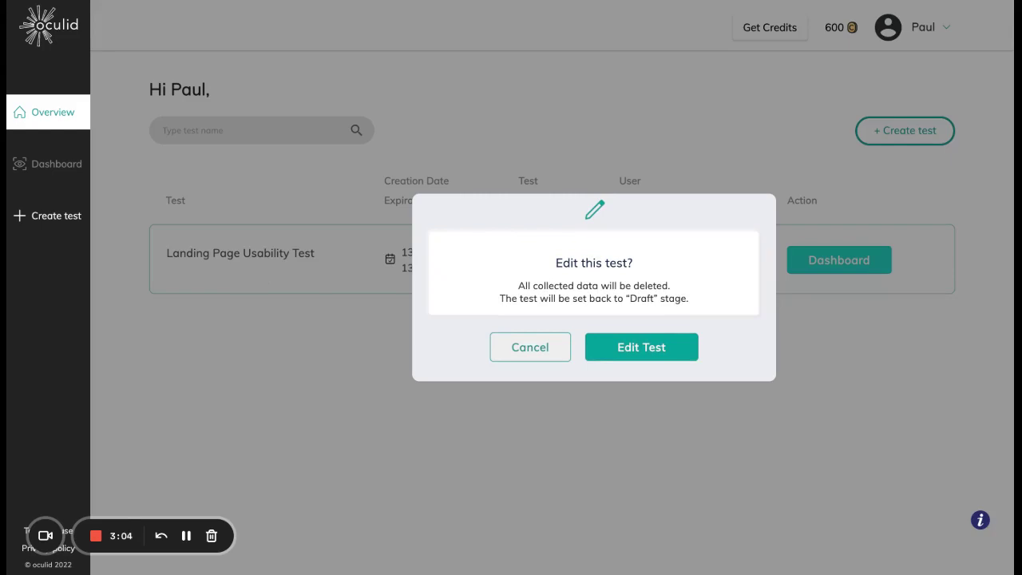
pyautogui.click(522, 349)
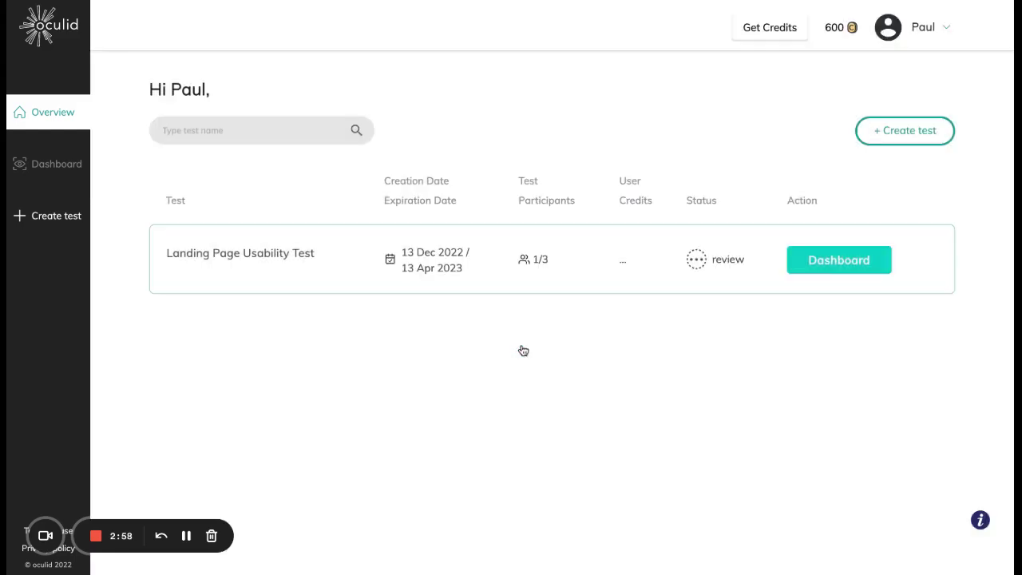
pyautogui.click(838, 261)
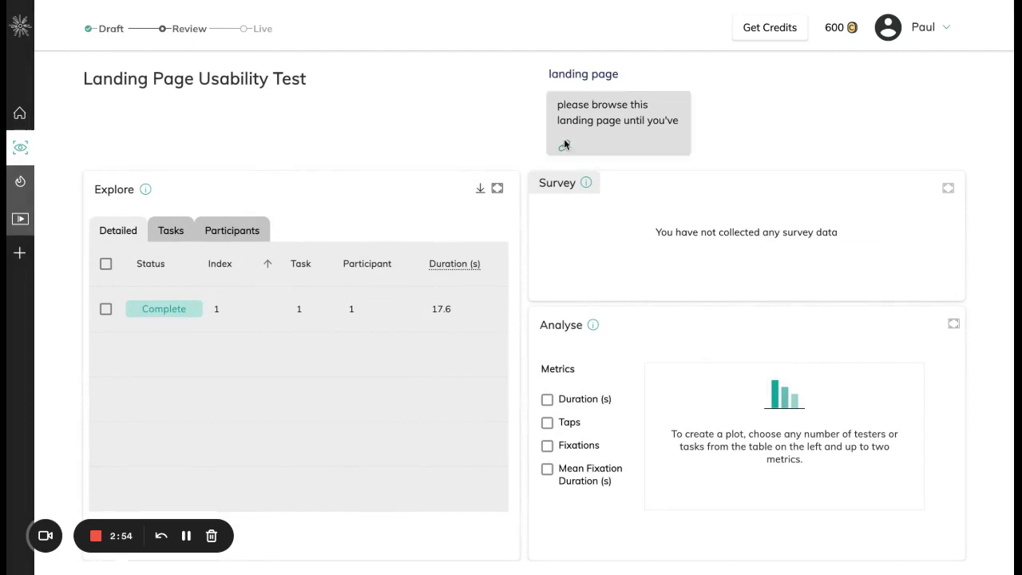
pyautogui.click(29, 223)
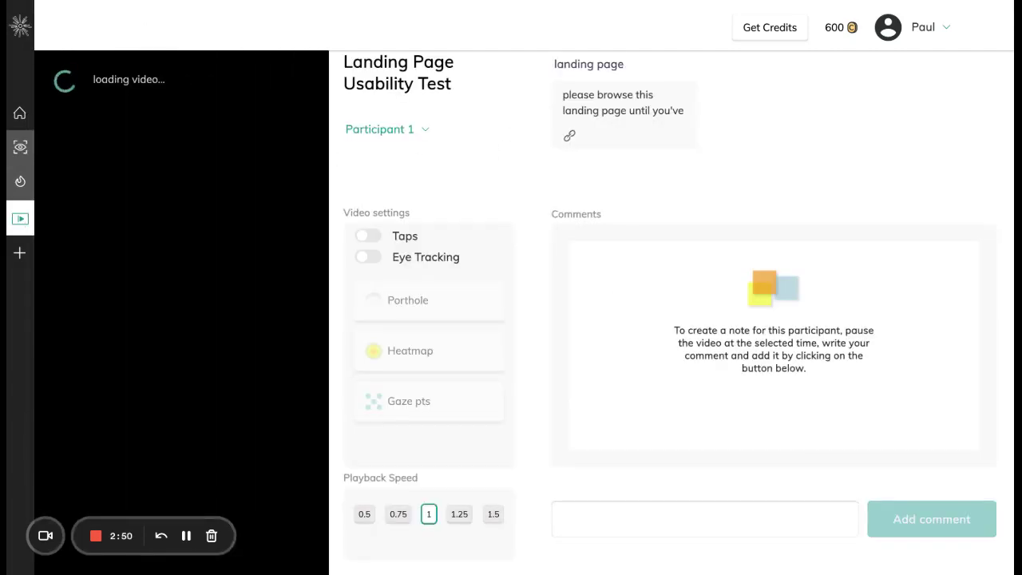
pyautogui.click(380, 238)
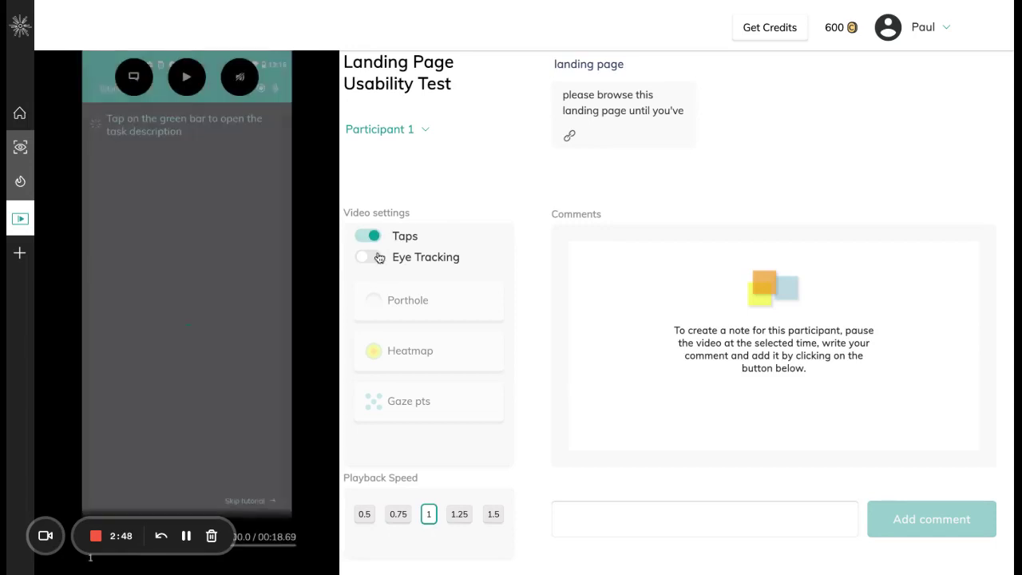
pyautogui.click(369, 256)
pyautogui.click(384, 350)
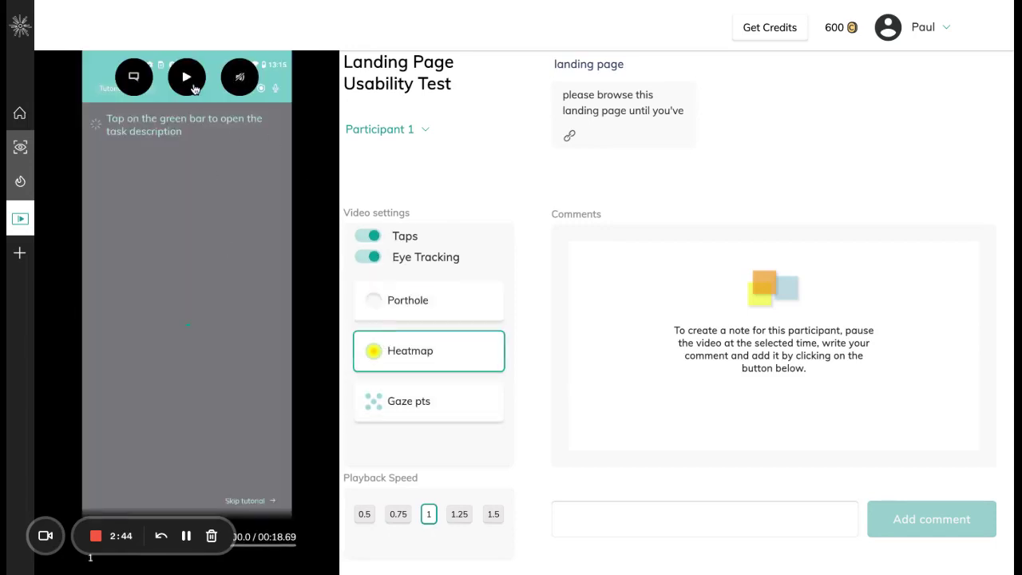
pyautogui.click(189, 89)
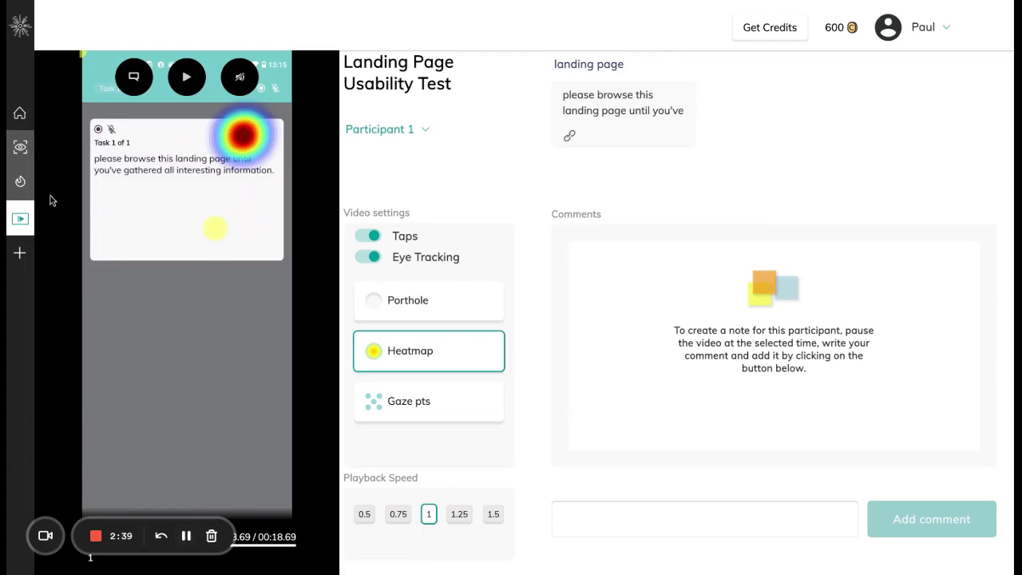
pyautogui.click(27, 118)
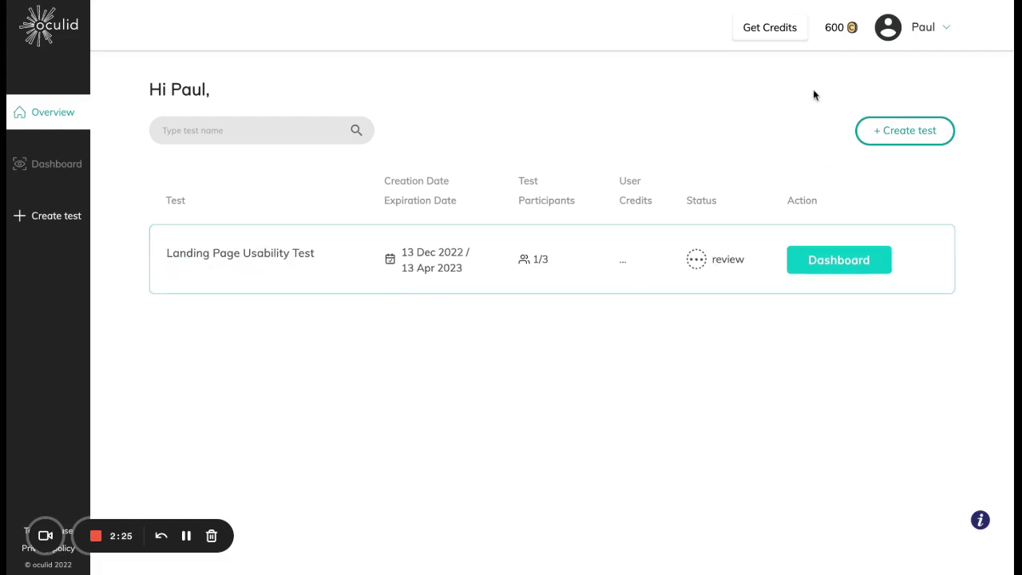
# Step: Order 449 credits calculated for 5 test participants at 10 minutes each
pyautogui.moveTo(834, 29); pyautogui.dragTo(851, 29)
pyautogui.click(843, 28)
pyautogui.click(777, 34)
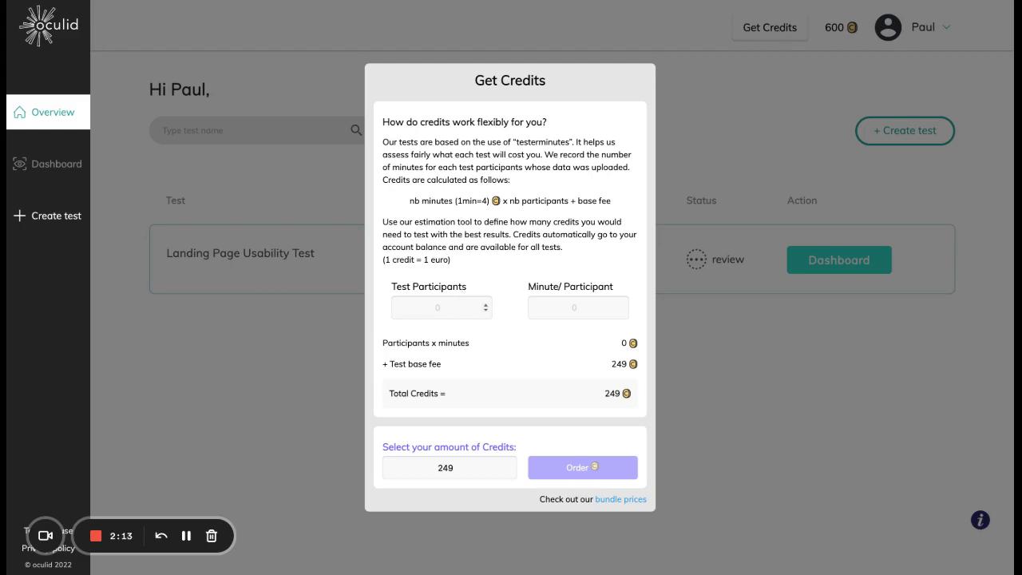
pyautogui.click(456, 307)
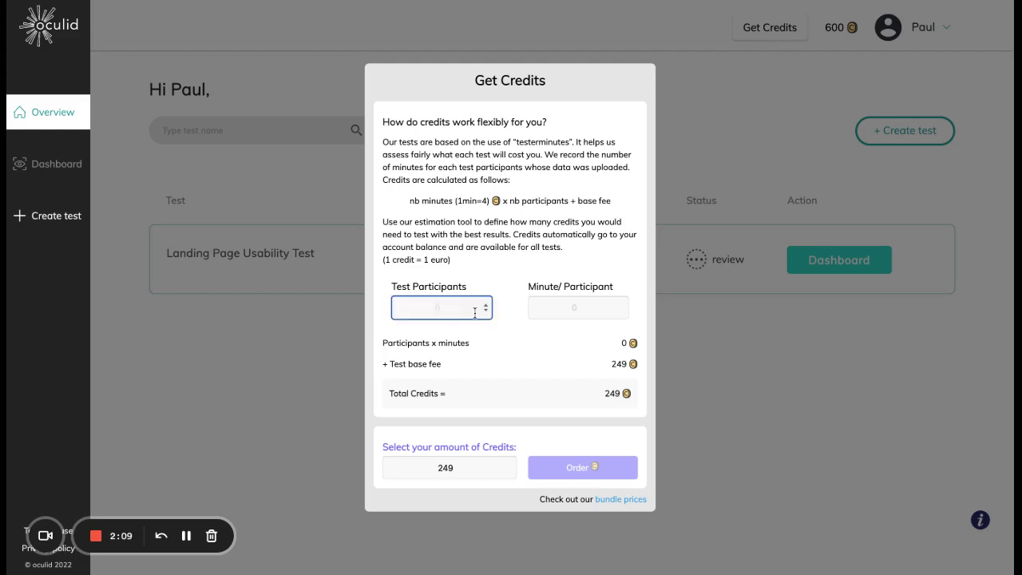
pyautogui.write('5')
pyautogui.click(563, 308)
pyautogui.write('10')
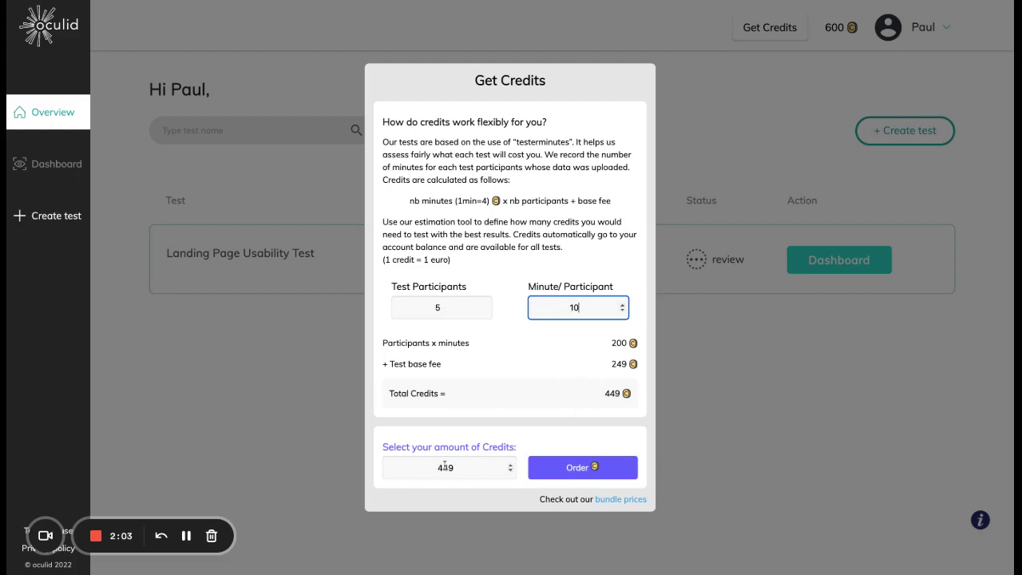
pyautogui.click(591, 469)
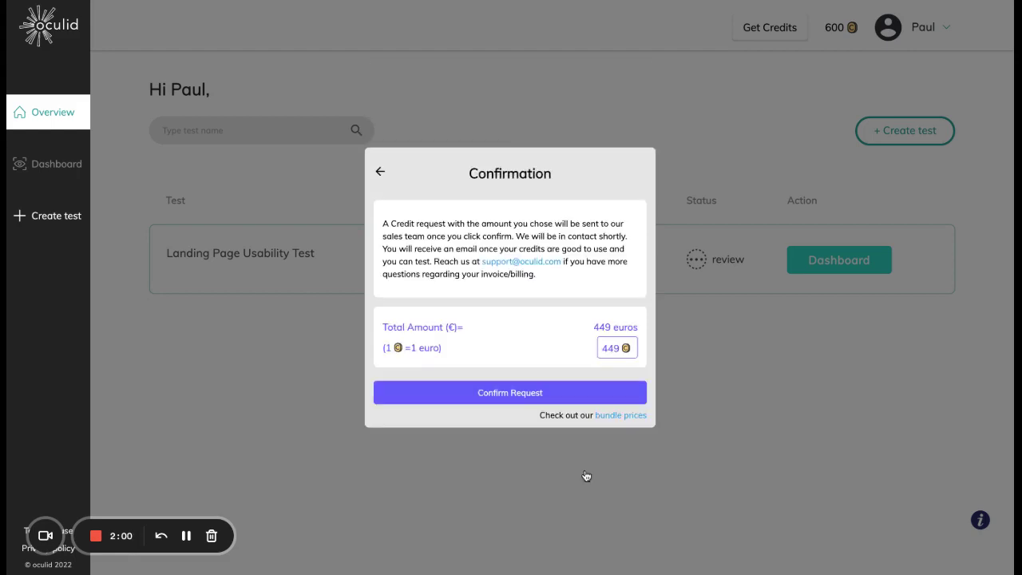
# Step: Confirm the 449-credit request, returning to the overview with 600 credits
pyautogui.click(471, 393)
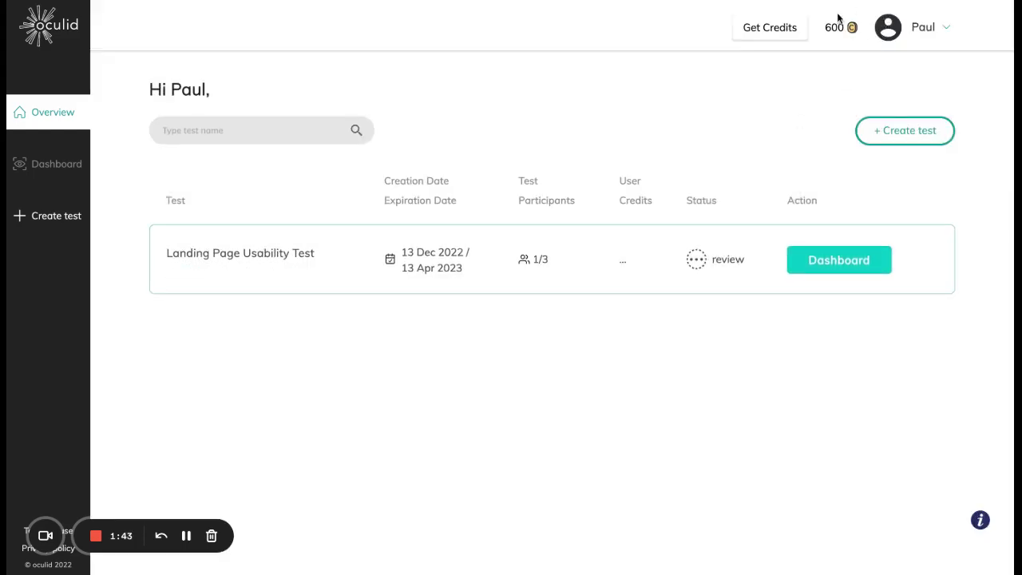
pyautogui.moveTo(609, 257)
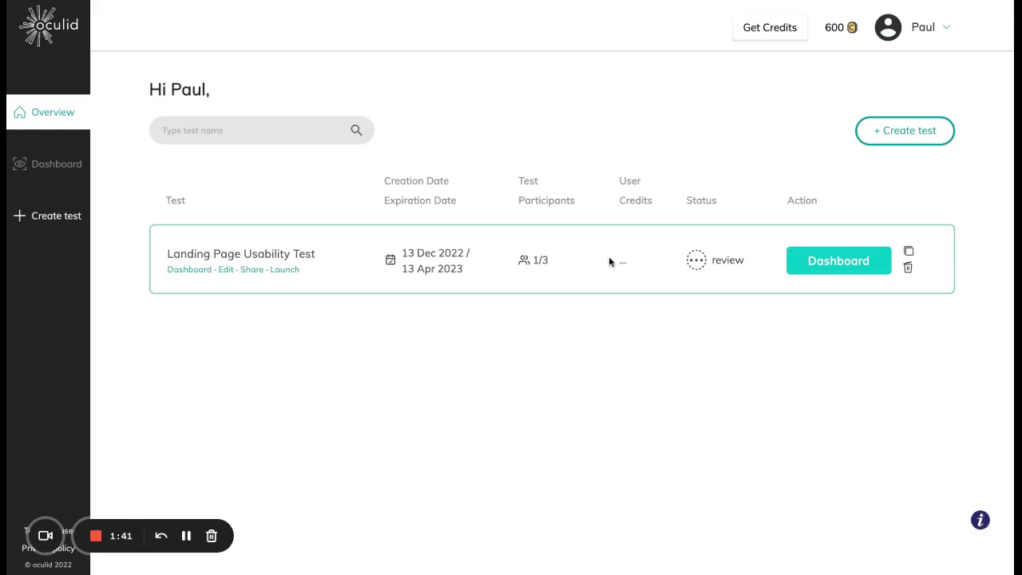
# Step: Launch Landing Page Usability Test live with multiple participations on the app allowed
pyautogui.click(292, 272)
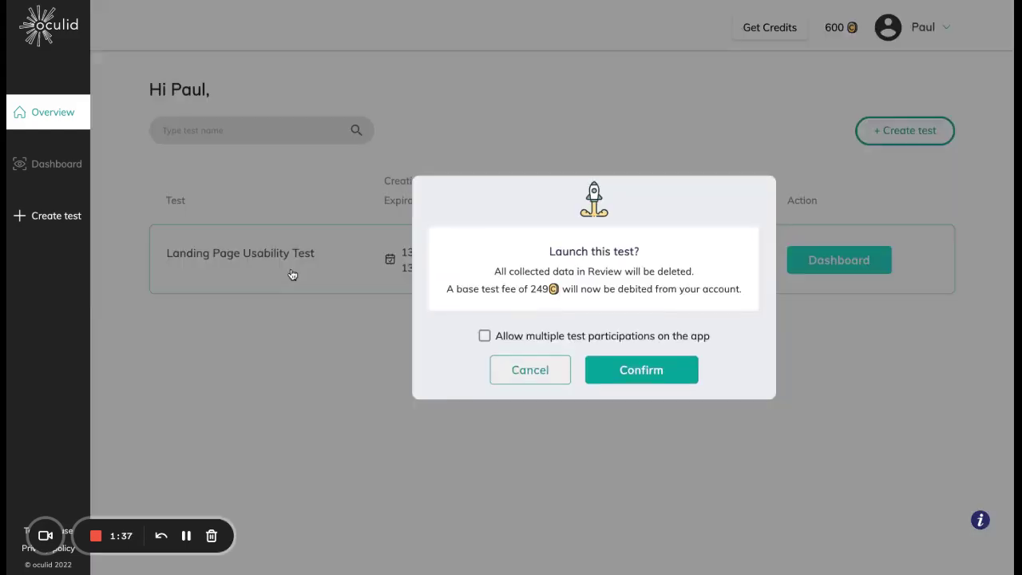
pyautogui.click(485, 336)
pyautogui.click(629, 372)
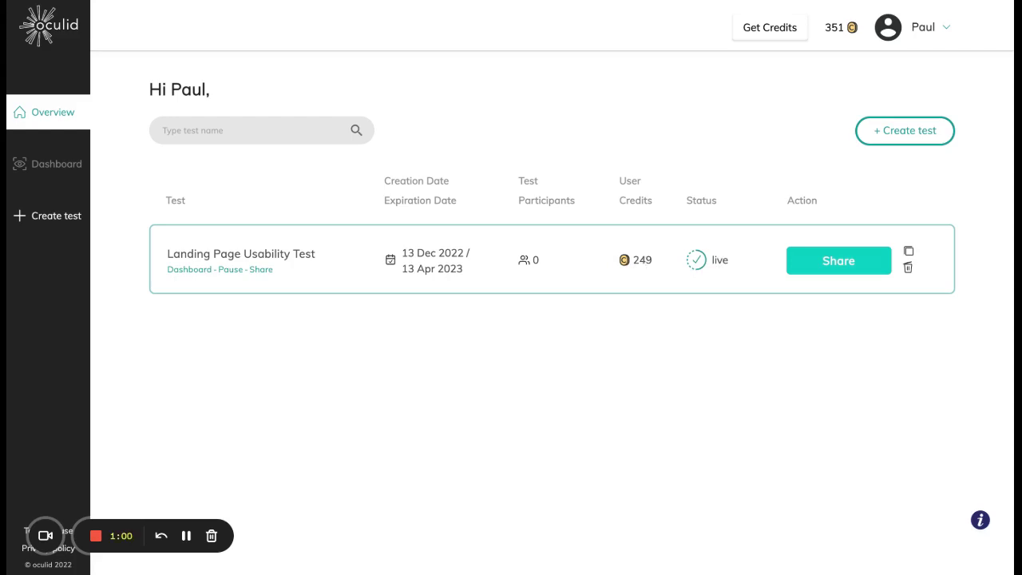
pyautogui.click(844, 267)
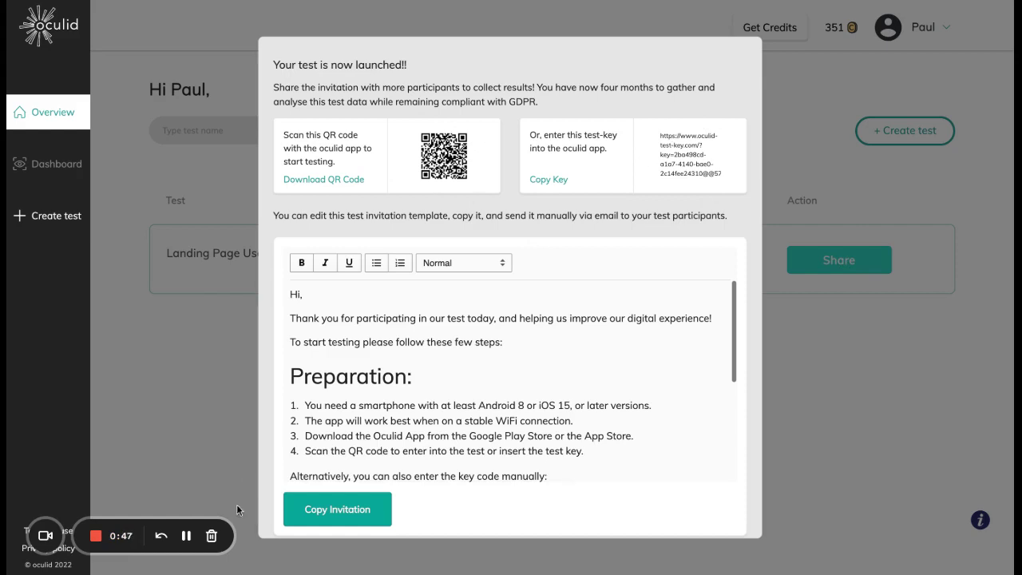
pyautogui.click(183, 389)
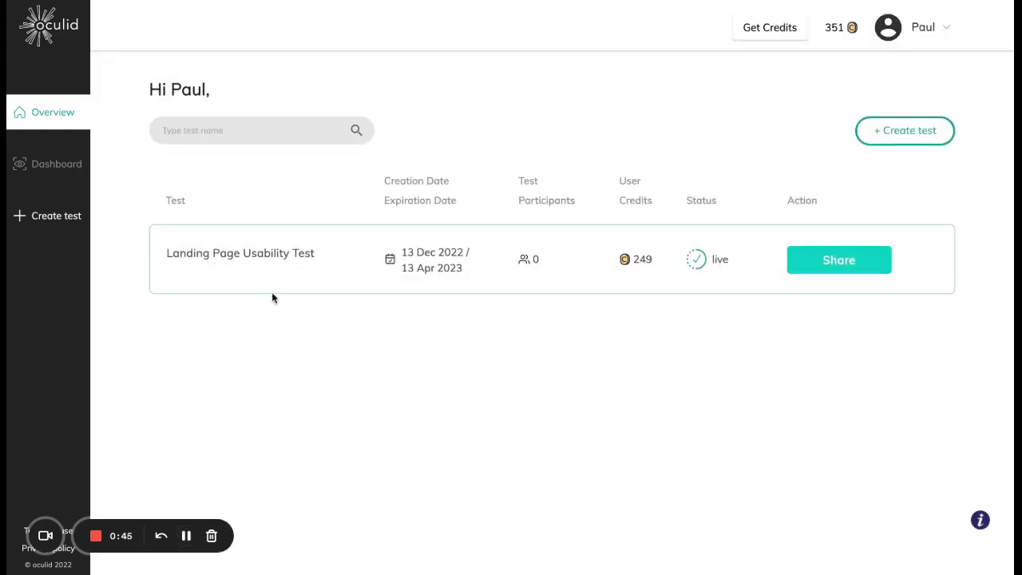